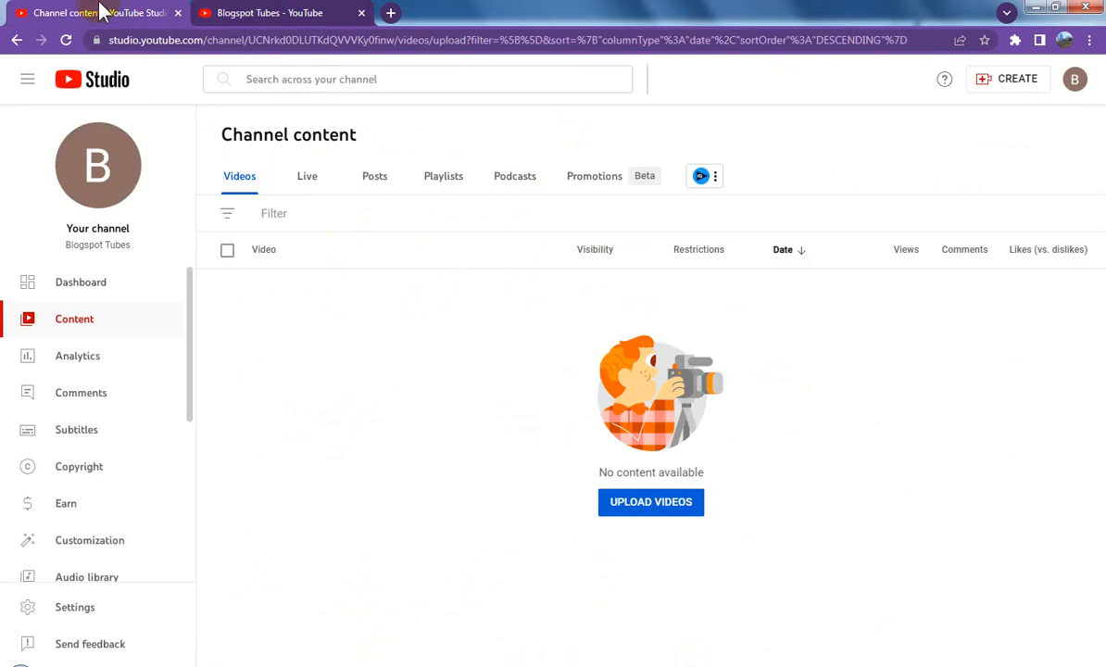
Upload the round Blogspot Tubes logo as the channel's profile picture in the branding customization, keeping the full crop
{"action": "left_click", "coordinate": [106, 554]}
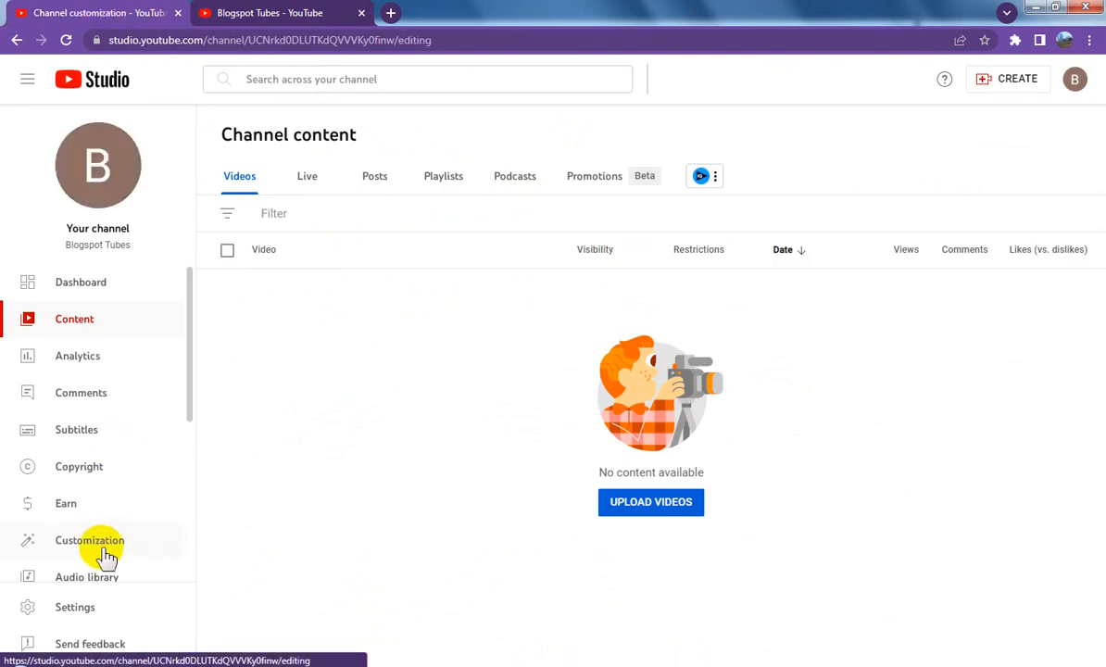
{"action": "left_click", "coordinate": [123, 543]}
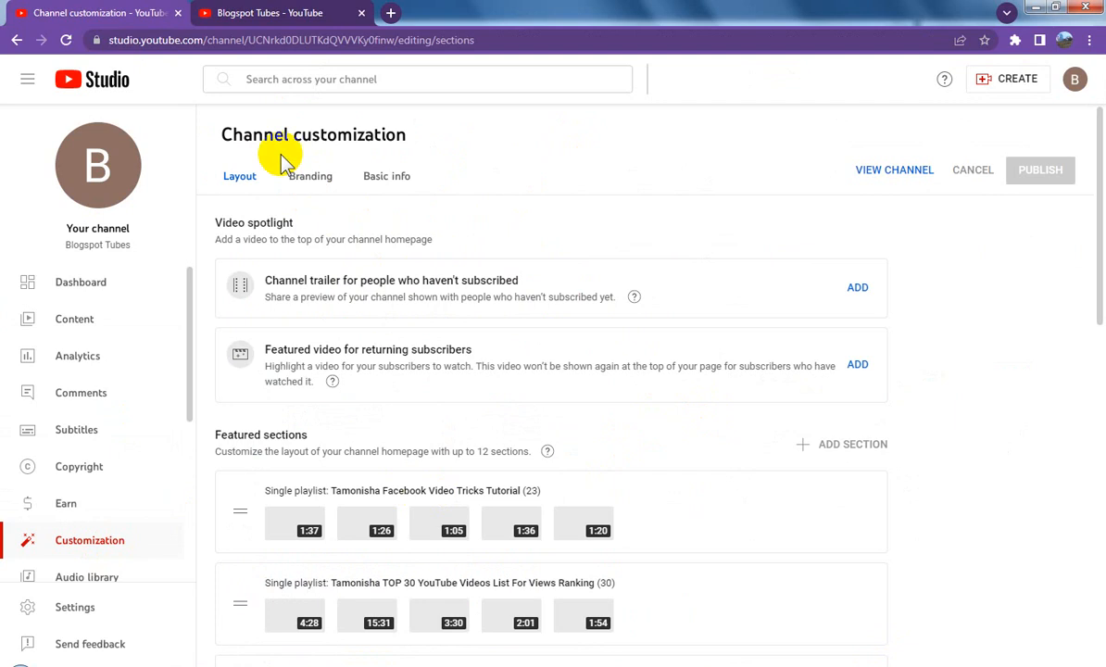
{"action": "left_click", "coordinate": [332, 181]}
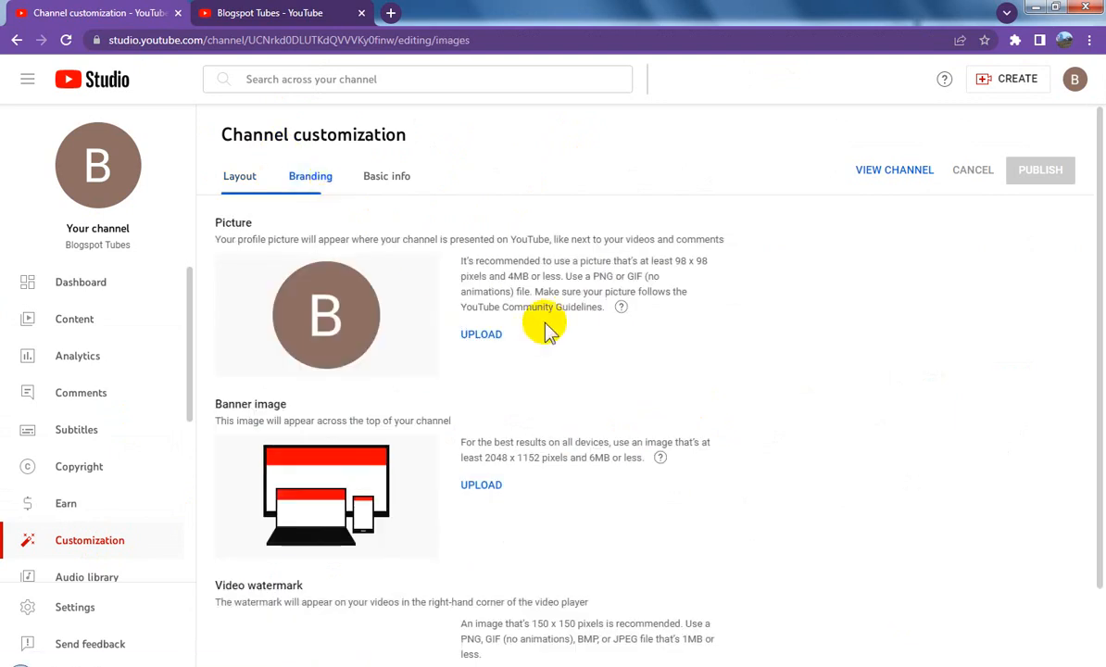
{"action": "scroll", "coordinate": [546, 320], "scroll_direction": "down", "scroll_amount": 1}
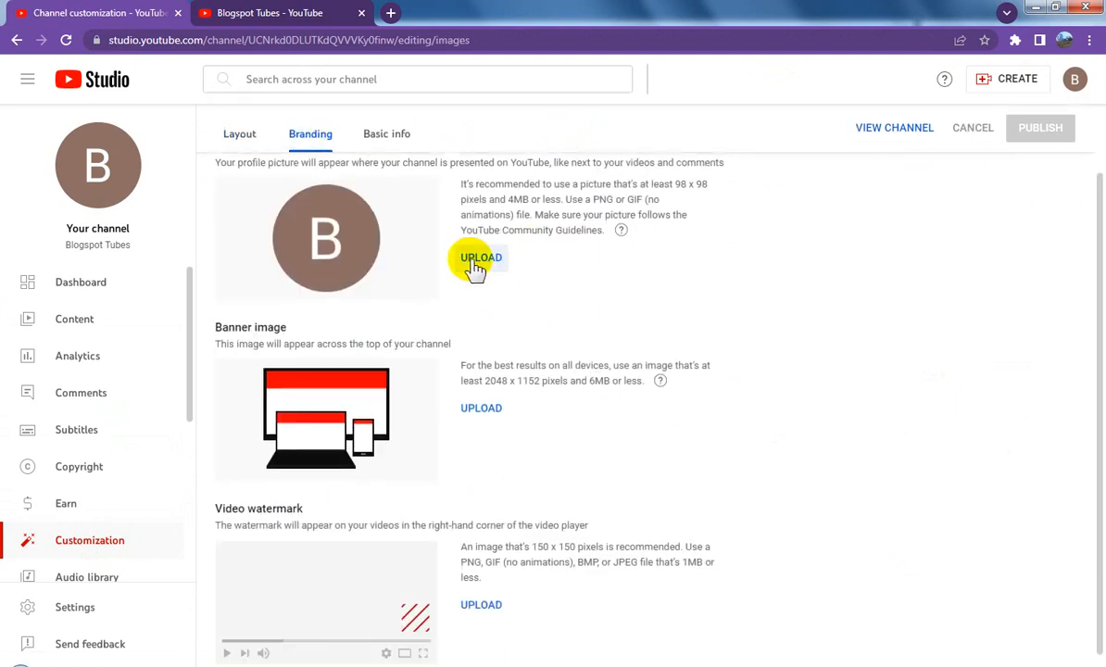
{"action": "left_click", "coordinate": [481, 259]}
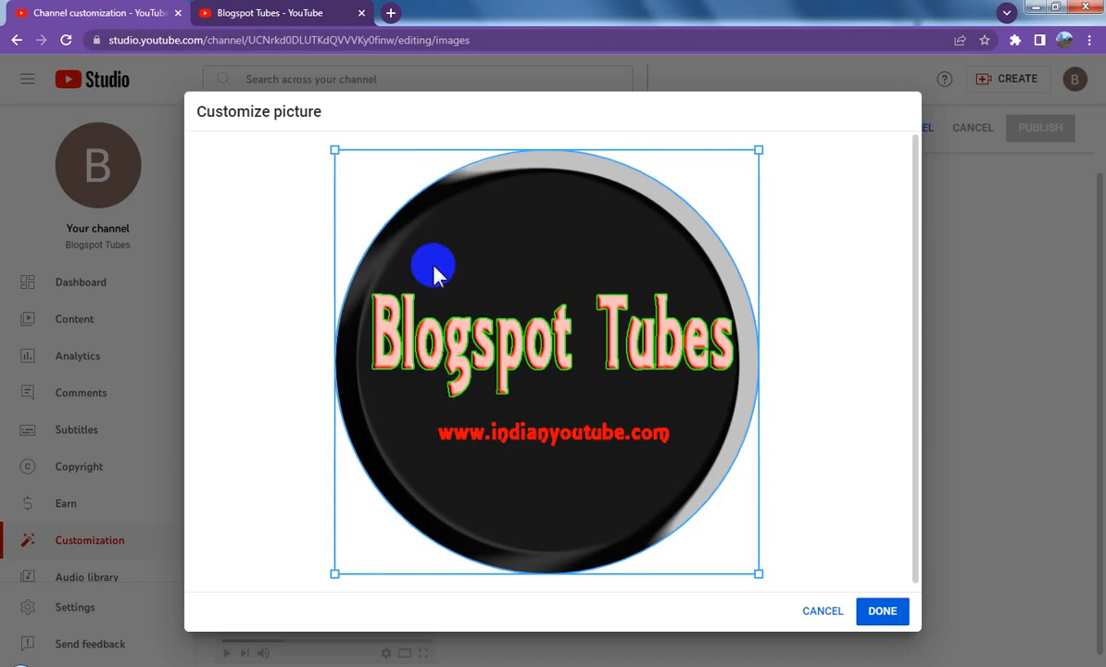
{"action": "left_click", "coordinate": [889, 610]}
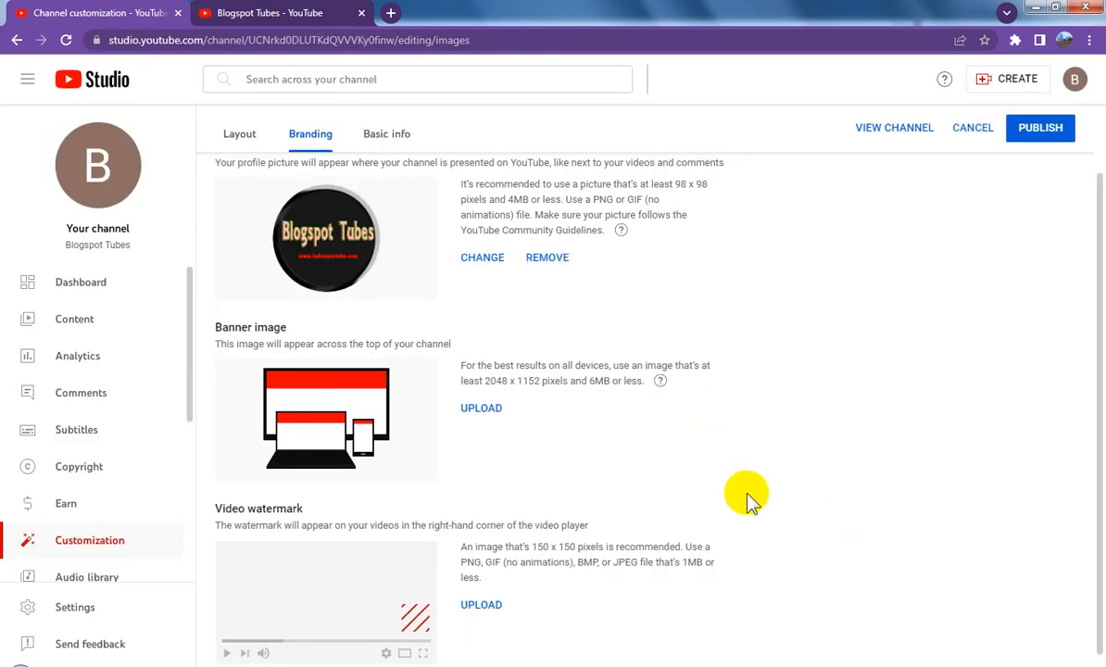
Upload the round Blogspot Tubes logo as the video watermark and set its display time to Entire video
{"action": "scroll", "coordinate": [746, 494], "scroll_direction": "down", "scroll_amount": 1}
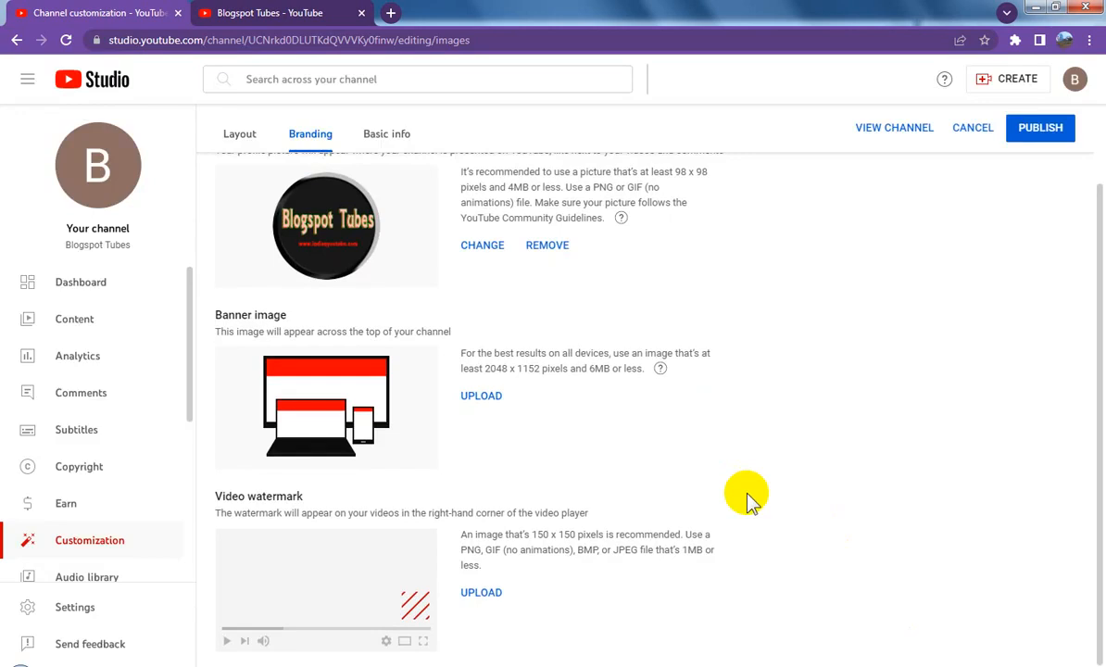
{"action": "left_click", "coordinate": [481, 592]}
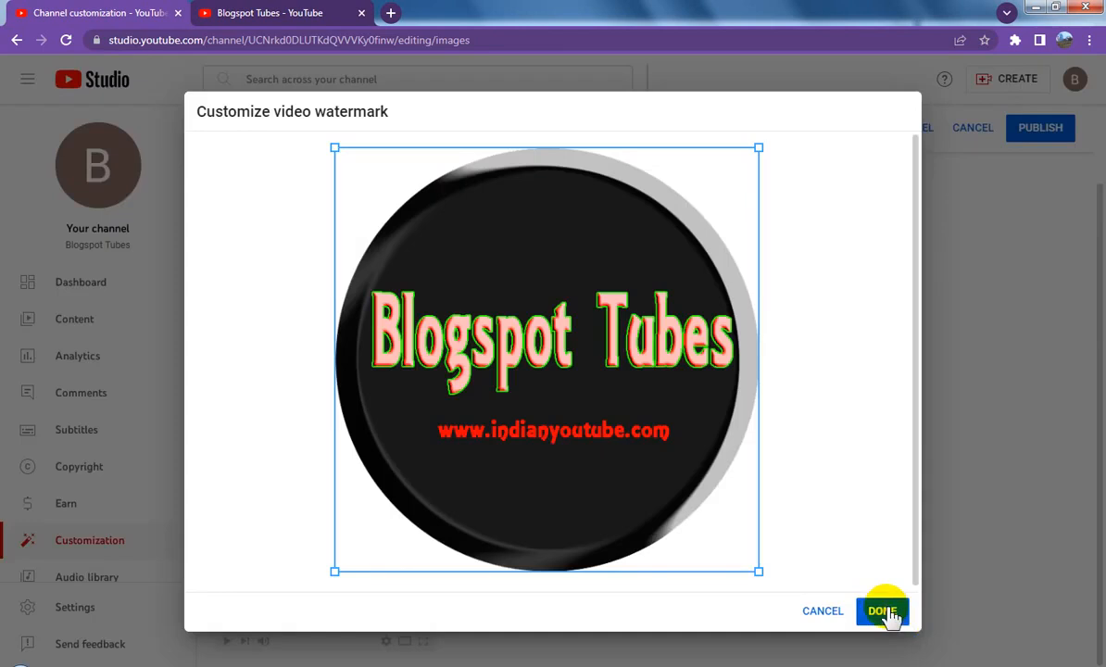
{"action": "left_click", "coordinate": [884, 611]}
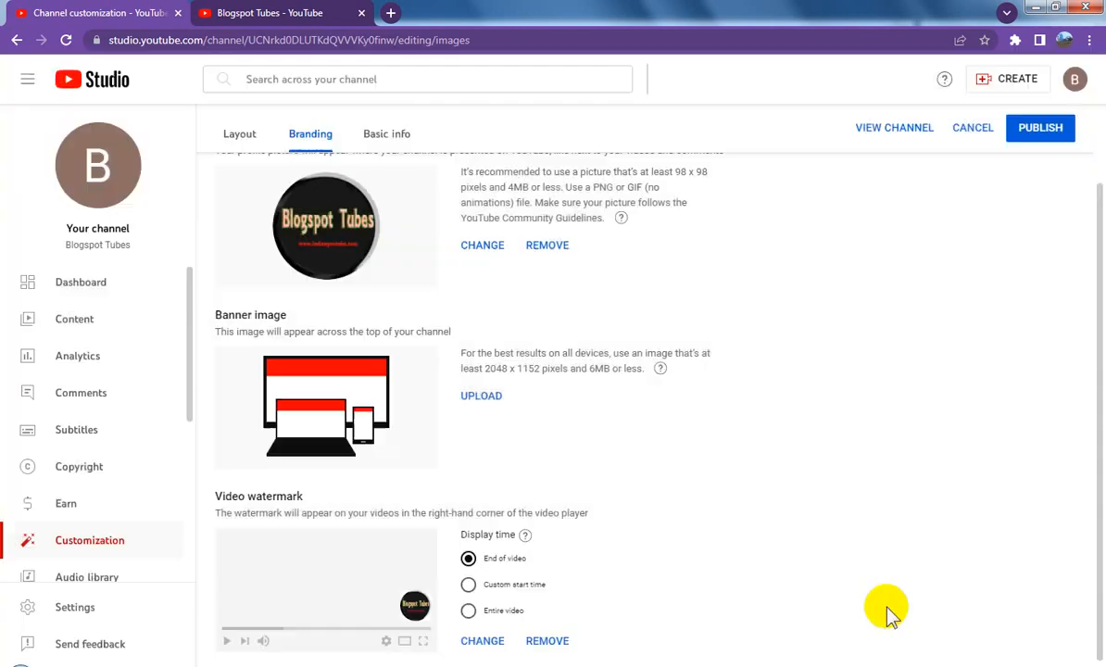
{"action": "left_click", "coordinate": [469, 611]}
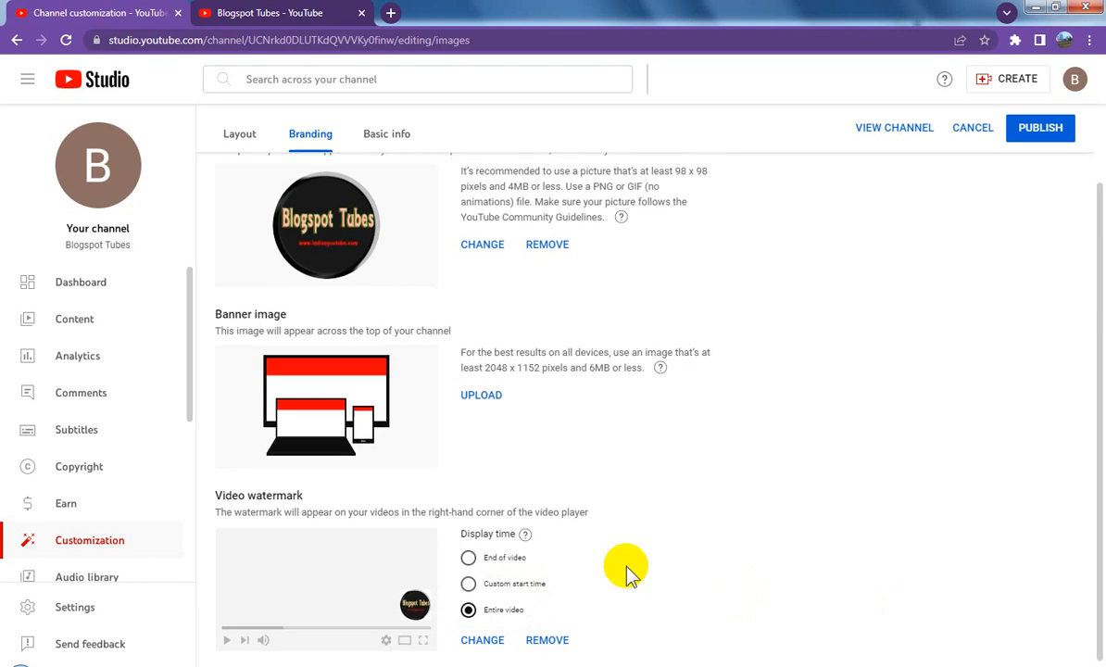
Publish the new profile picture and video watermark
{"action": "triple_click", "coordinate": [266, 491]}
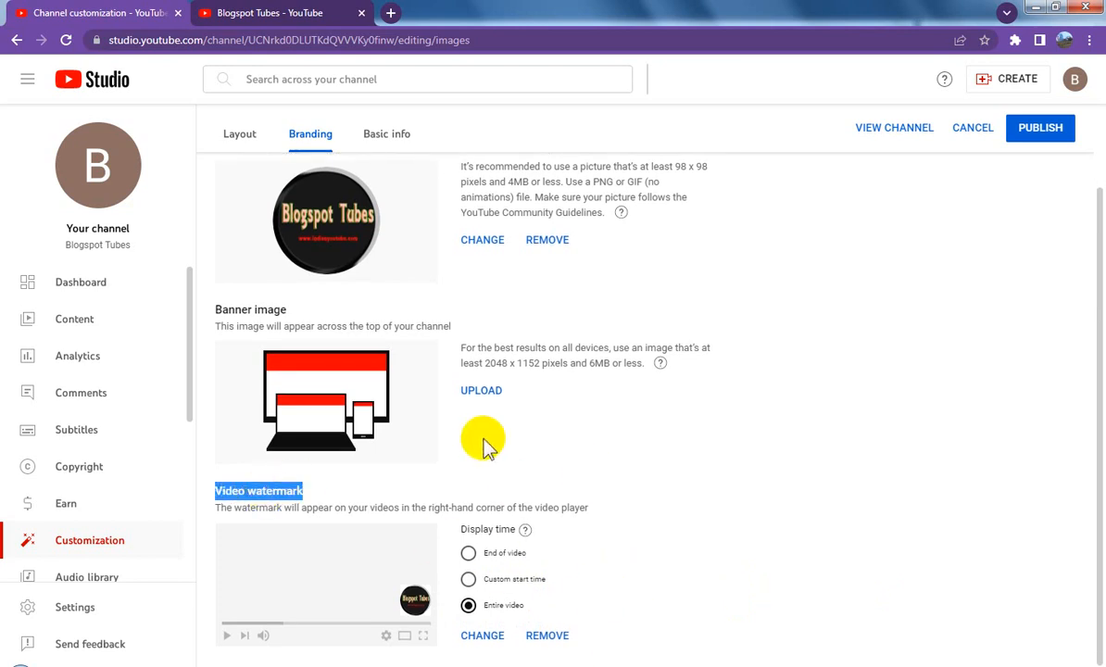
{"action": "scroll", "coordinate": [717, 526], "scroll_direction": "up", "scroll_amount": 2}
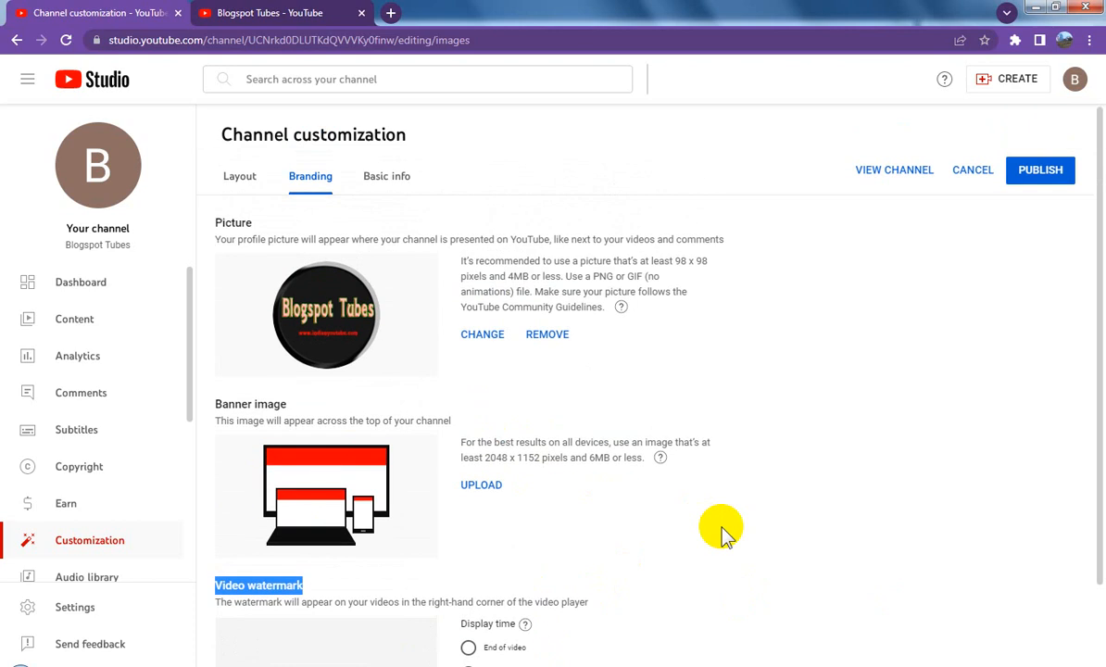
{"action": "scroll", "coordinate": [722, 532], "scroll_direction": "down", "scroll_amount": 2}
{"action": "left_click", "coordinate": [1052, 132]}
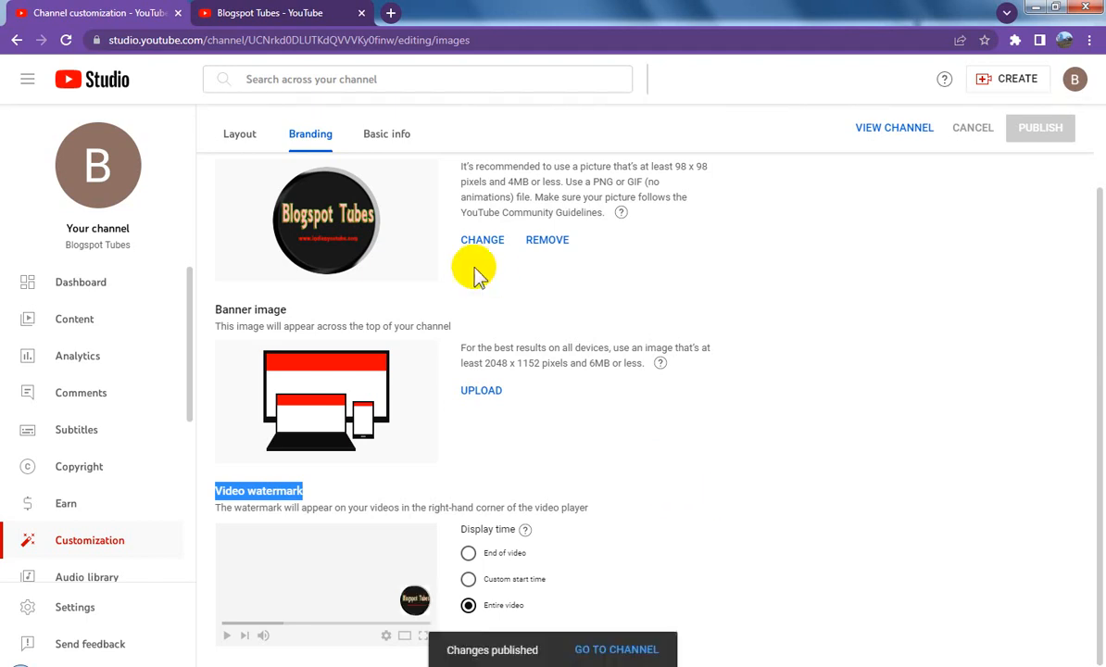
Reload the already open public Blogspot Tubes channel page and check its profile picture
{"action": "left_click", "coordinate": [294, 15]}
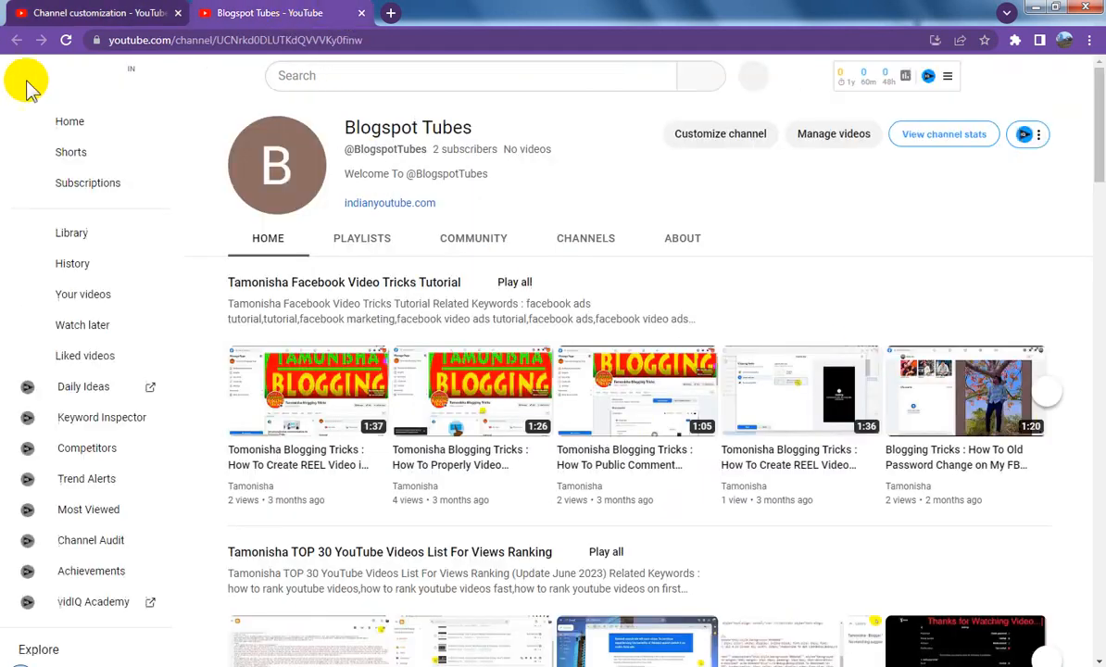
{"action": "left_click", "coordinate": [64, 42]}
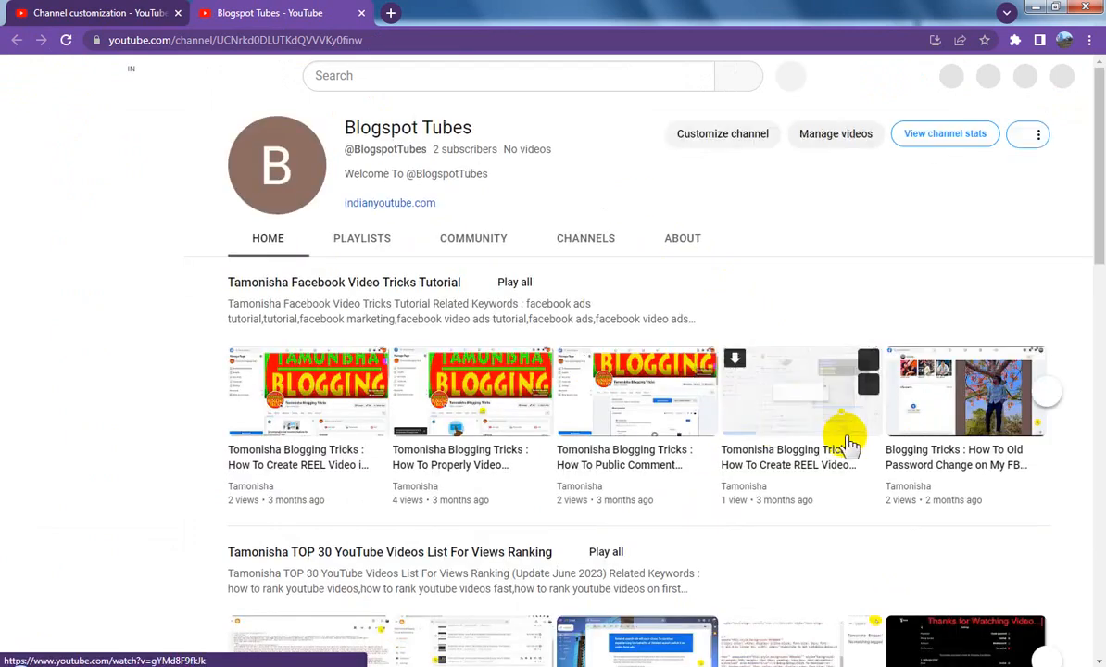
{"action": "scroll", "coordinate": [847, 445], "scroll_direction": "down", "scroll_amount": 3}
{"action": "scroll", "coordinate": [787, 500], "scroll_direction": "up", "scroll_amount": 3}
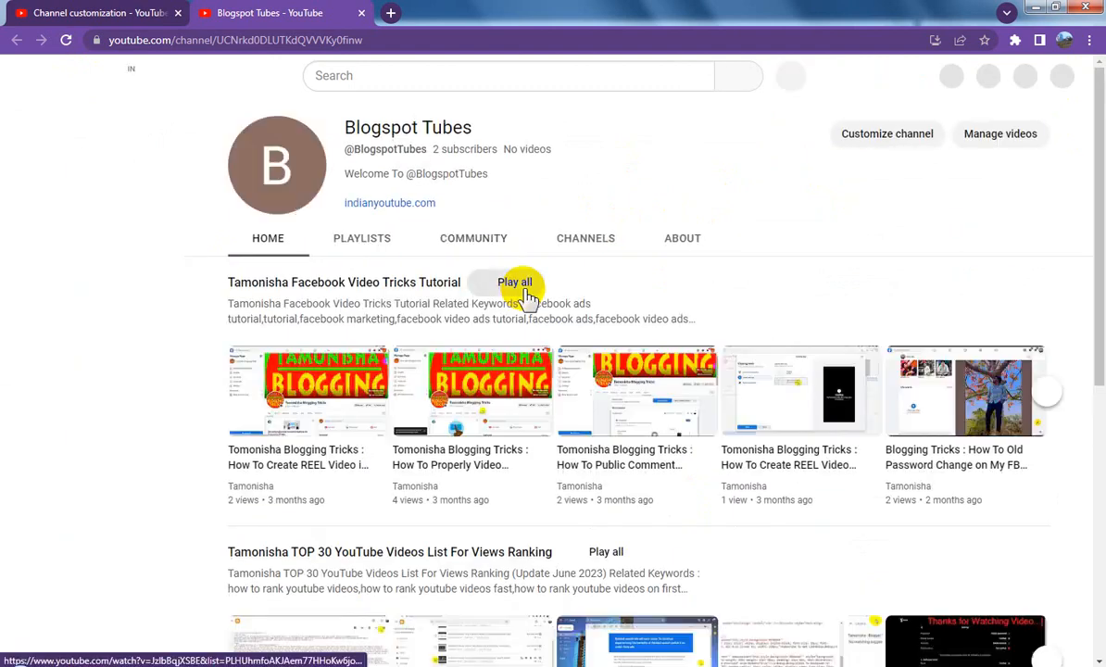
Return to YouTube Studio, open the channel dashboard and reload it to check the profile picture
{"action": "left_click", "coordinate": [121, 13]}
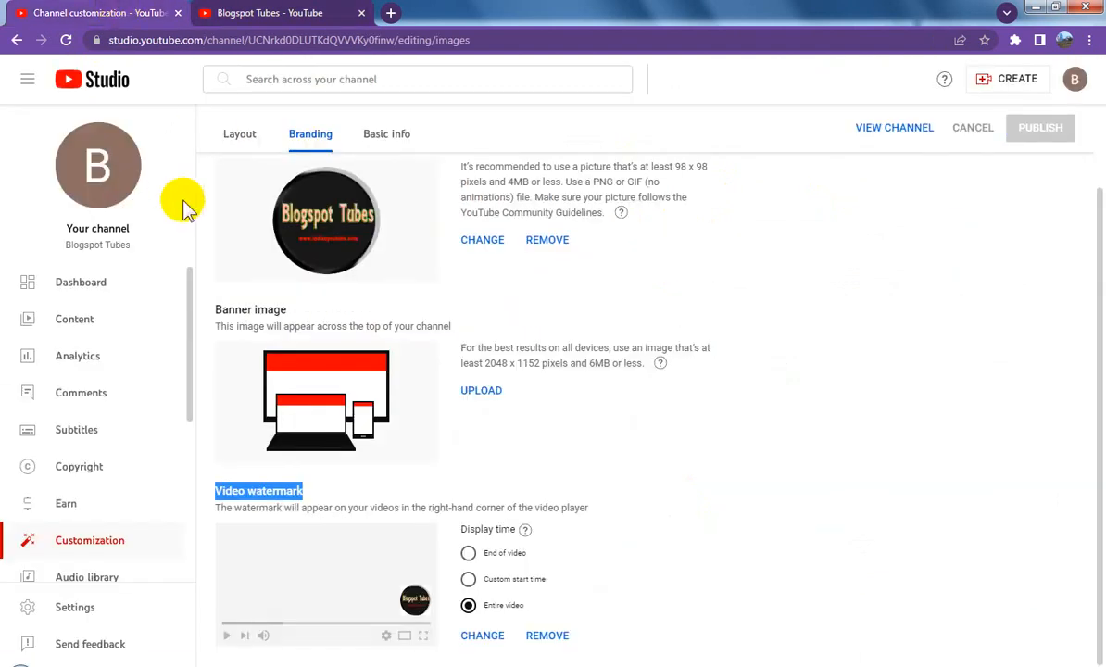
{"action": "left_click", "coordinate": [237, 131]}
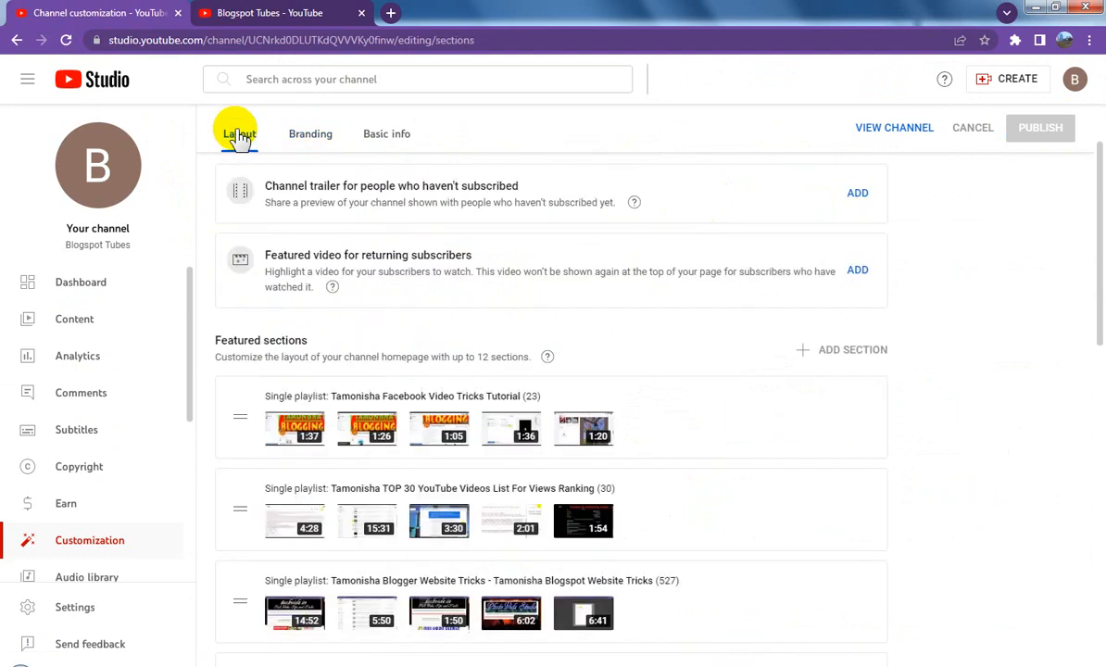
{"action": "left_click", "coordinate": [104, 293]}
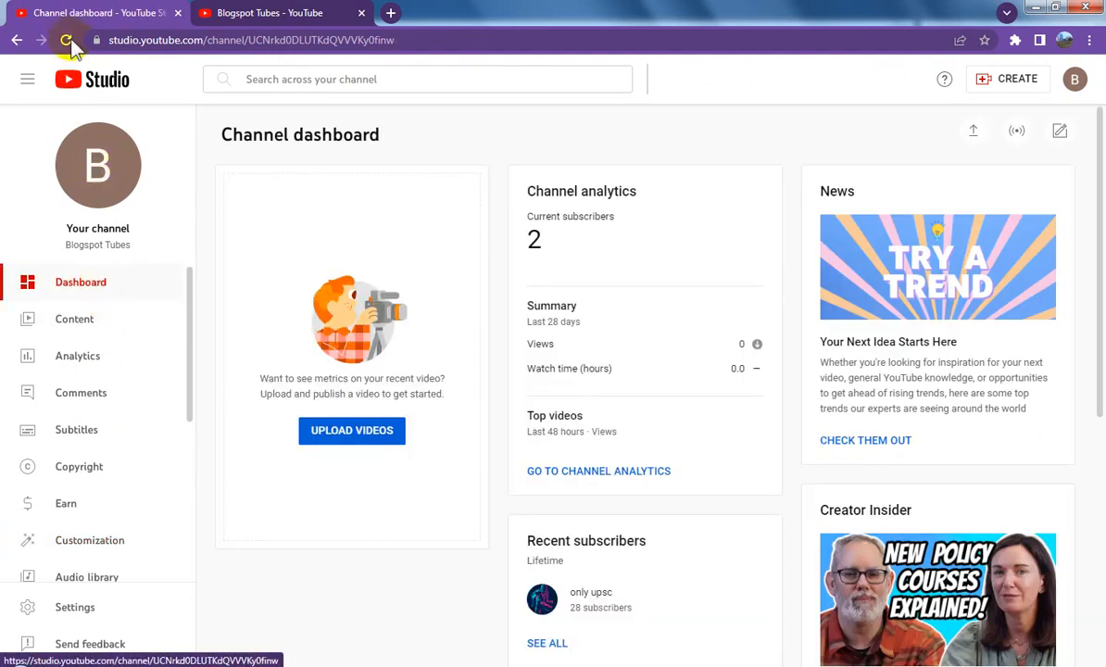
{"action": "left_click", "coordinate": [66, 39]}
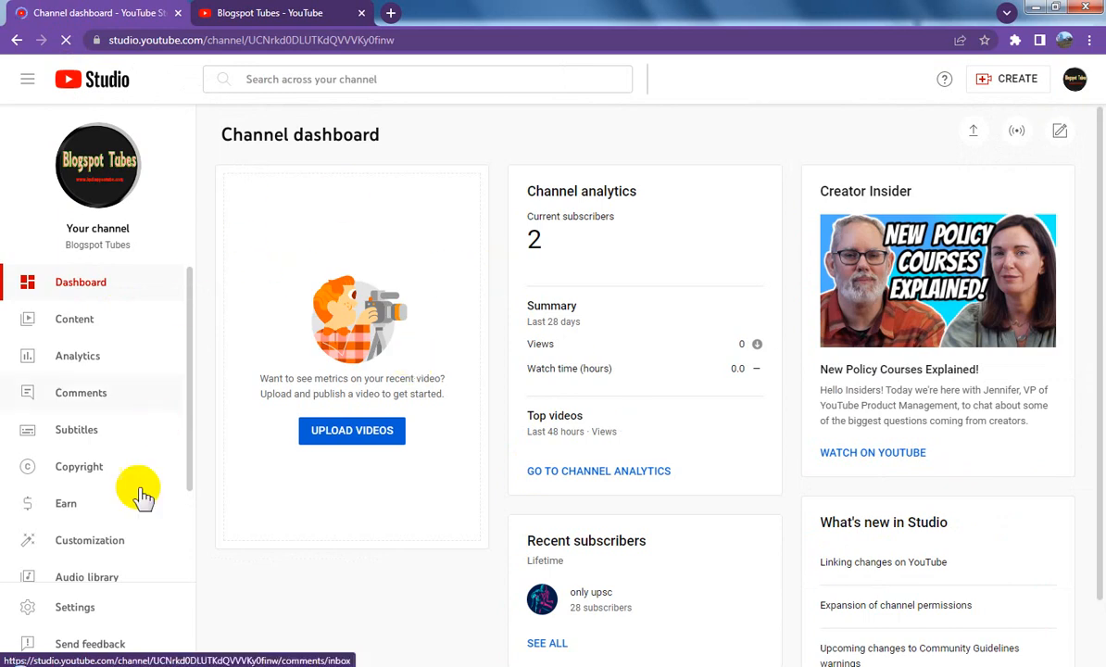
Open the public channel page from the dashboard and look through the channel's home page sections
{"action": "left_click", "coordinate": [93, 150]}
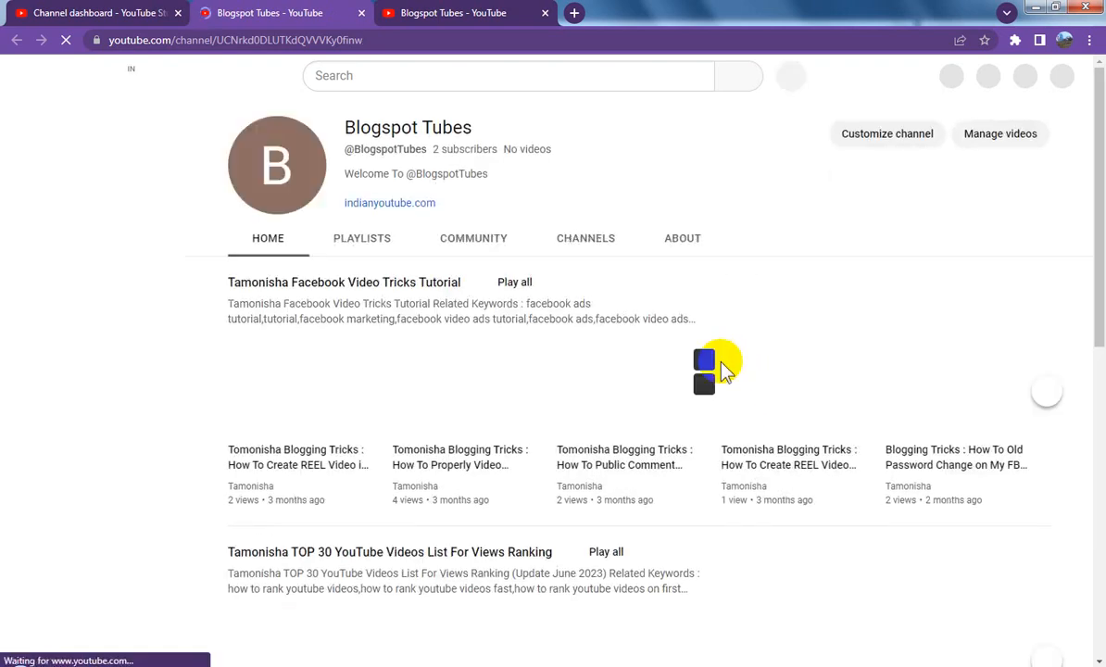
{"action": "scroll", "coordinate": [648, 408], "scroll_direction": "down", "scroll_amount": 3}
{"action": "scroll", "coordinate": [685, 428], "scroll_direction": "down", "scroll_amount": 4}
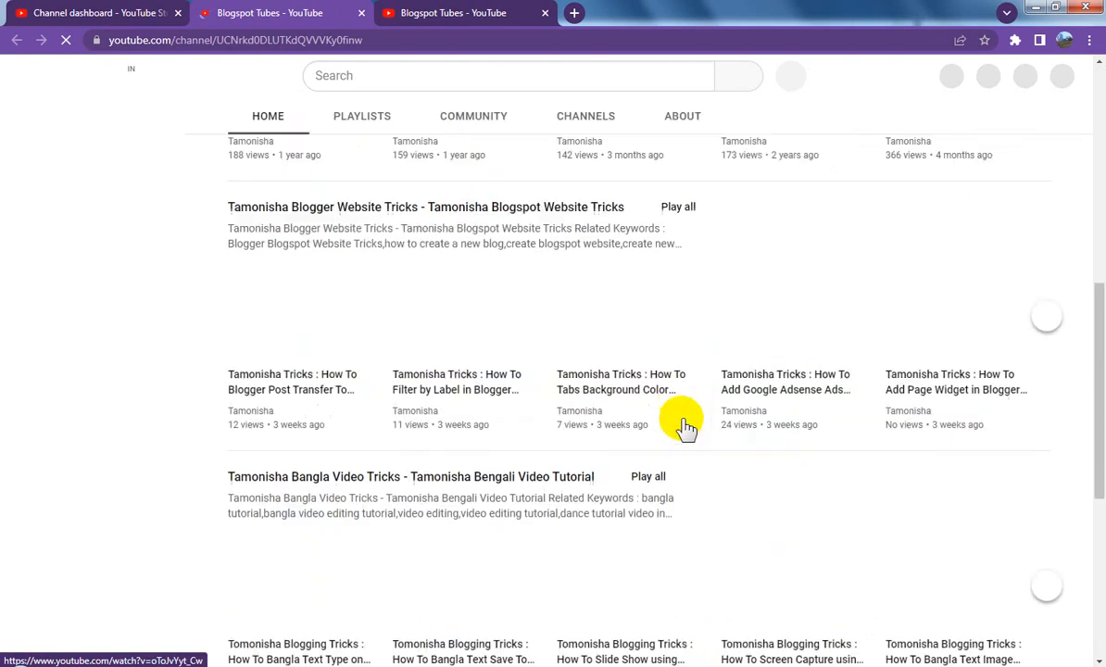
{"action": "scroll", "coordinate": [682, 423], "scroll_direction": "up", "scroll_amount": 6}
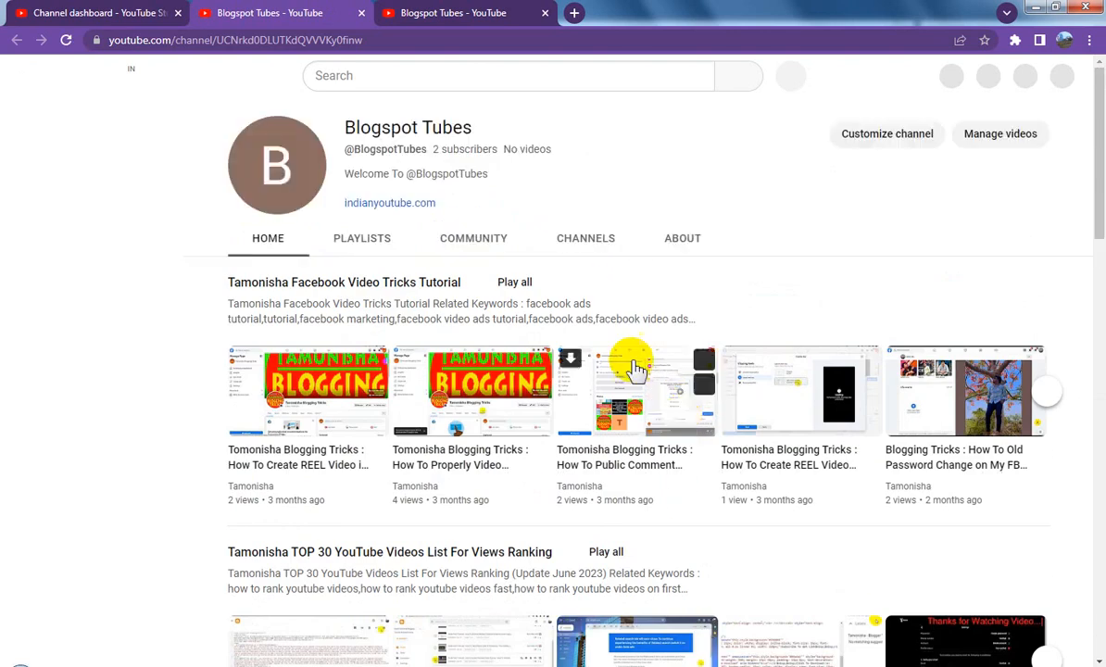
Return to the channel's branding customization in YouTube Studio and upload the black Blogspot Tubes banner image, keeping the full crop
{"action": "left_click", "coordinate": [99, 16]}
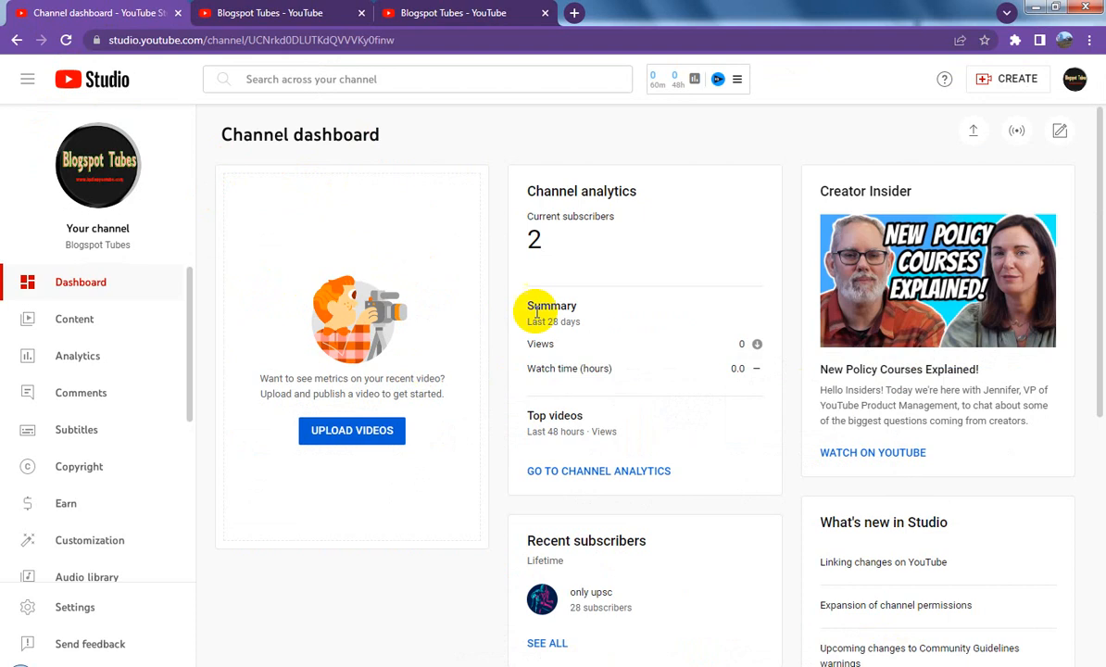
{"action": "left_click", "coordinate": [89, 539]}
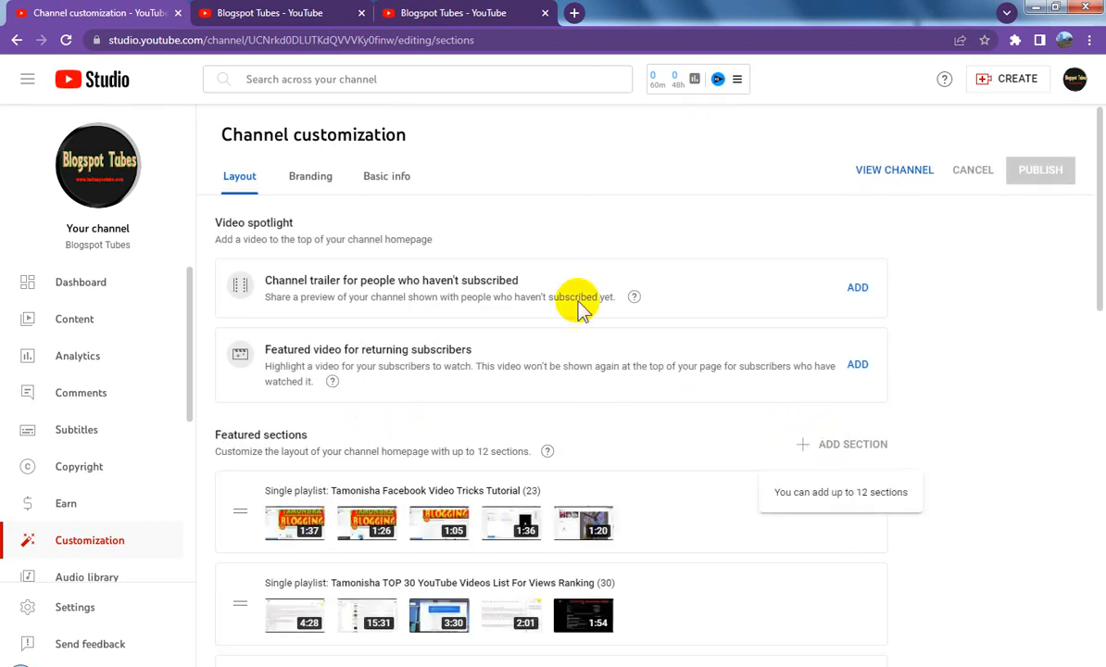
{"action": "left_click", "coordinate": [317, 181]}
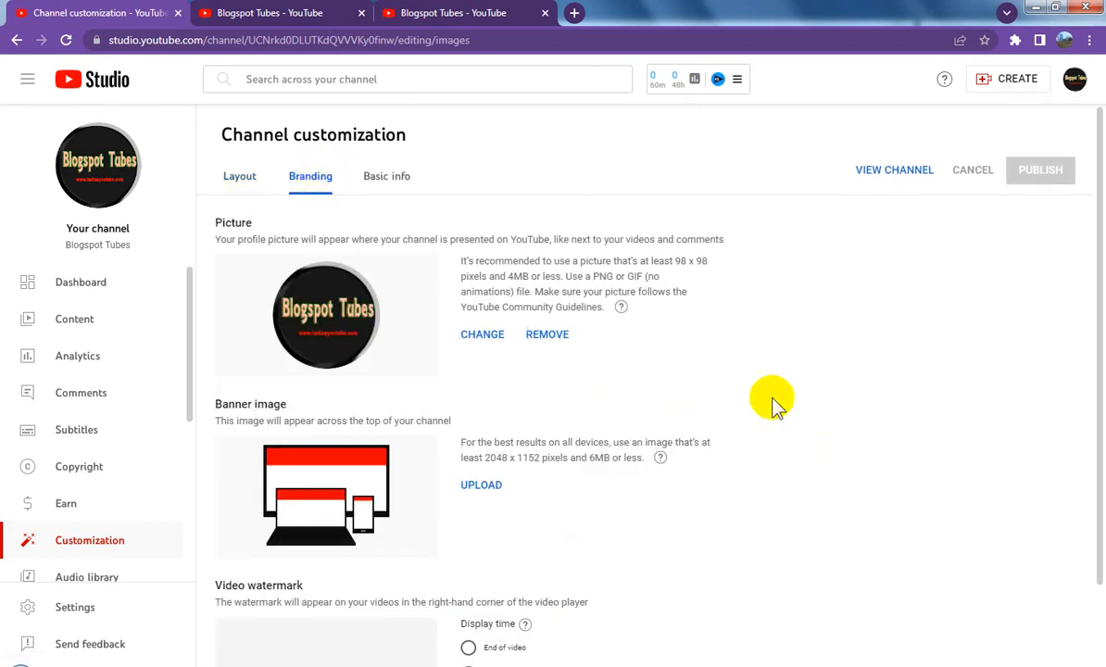
{"action": "scroll", "coordinate": [779, 410], "scroll_direction": "down", "scroll_amount": 2}
{"action": "scroll", "coordinate": [780, 409], "scroll_direction": "up", "scroll_amount": 1}
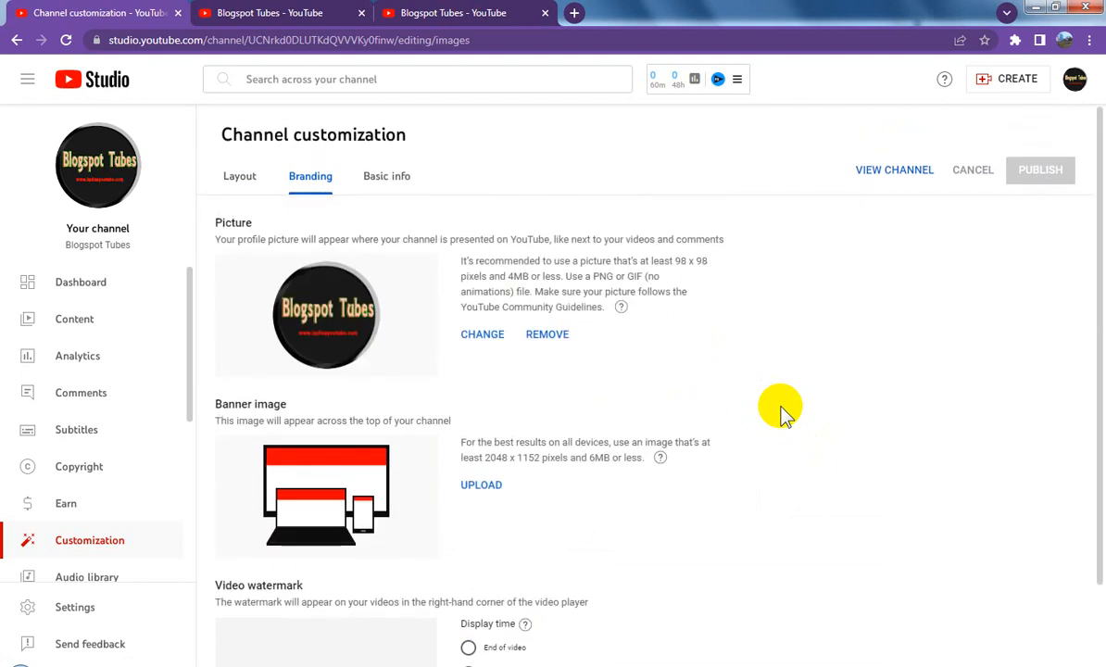
{"action": "left_click", "coordinate": [497, 488]}
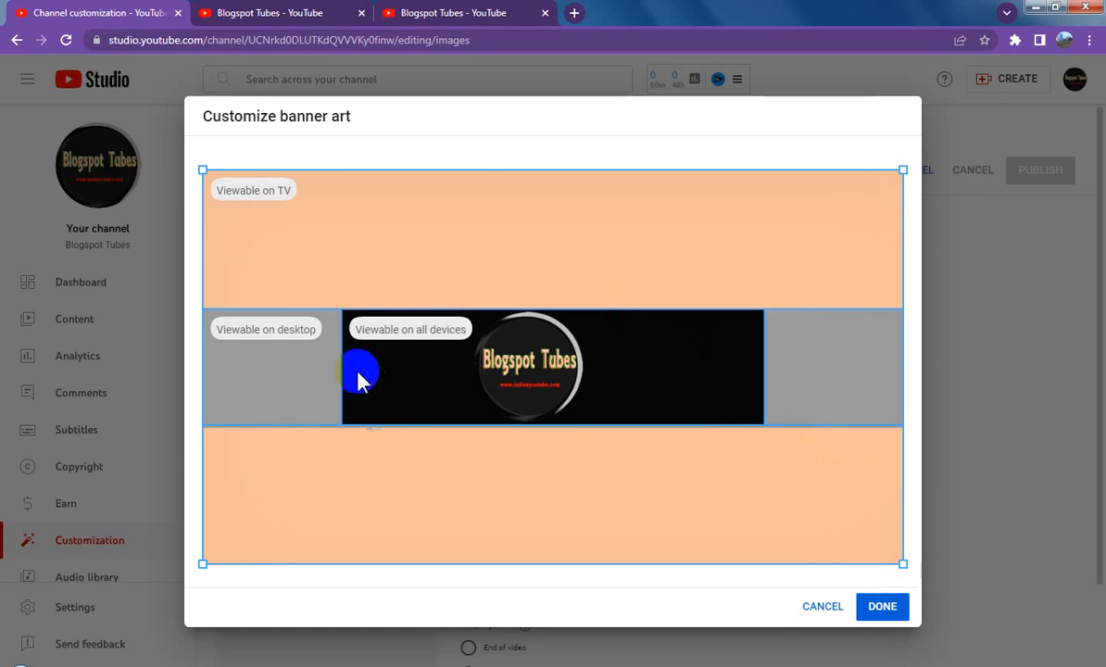
{"action": "mouse_move", "coordinate": [265, 328]}
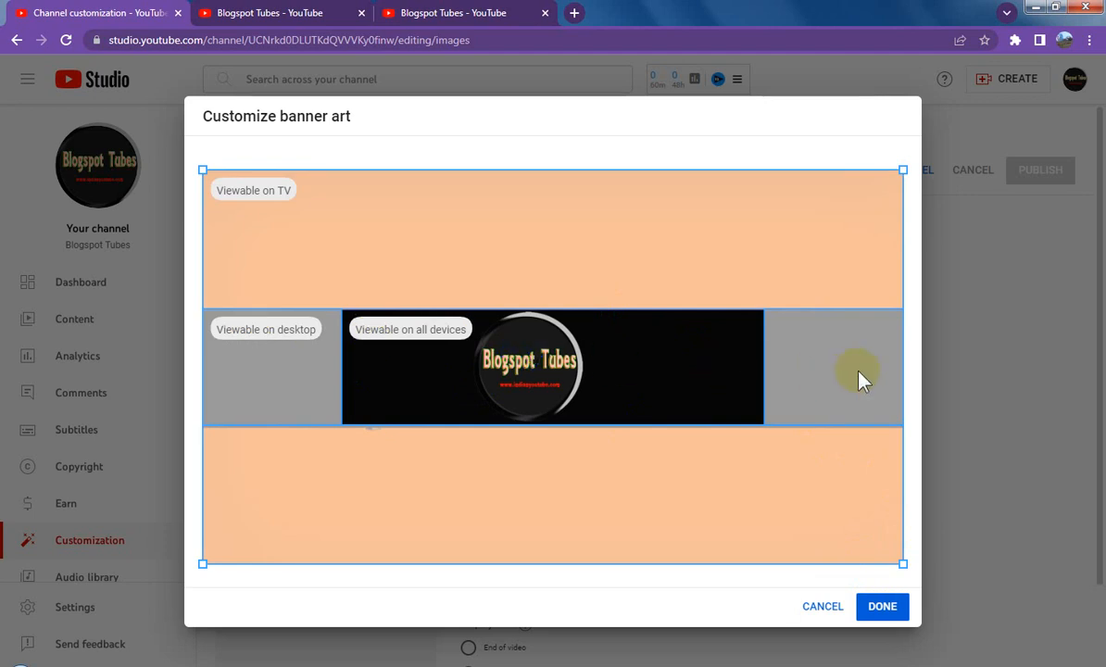
{"action": "left_click", "coordinate": [882, 607]}
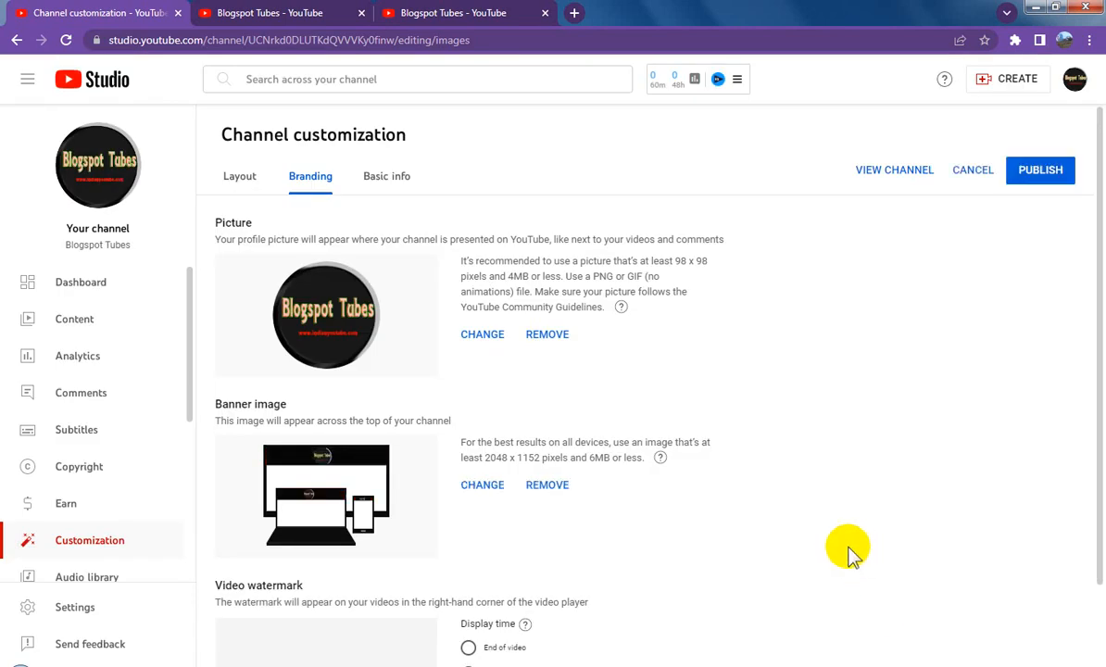
Publish the new banner image
{"action": "left_click", "coordinate": [1049, 176]}
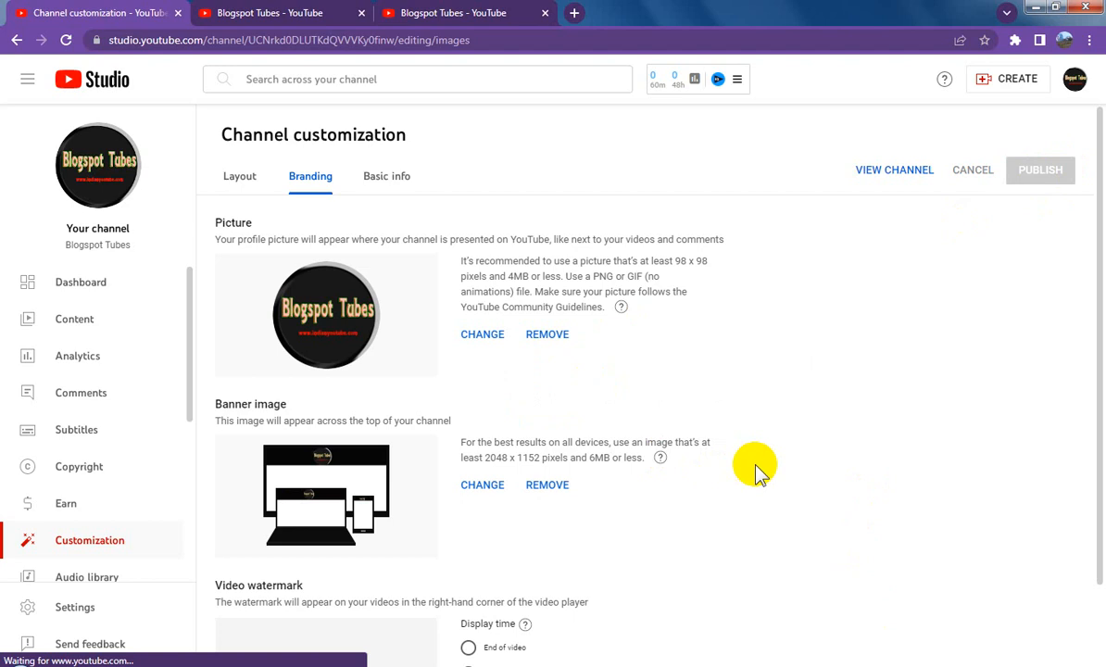
{"action": "scroll", "coordinate": [700, 474], "scroll_direction": "down", "scroll_amount": 1}
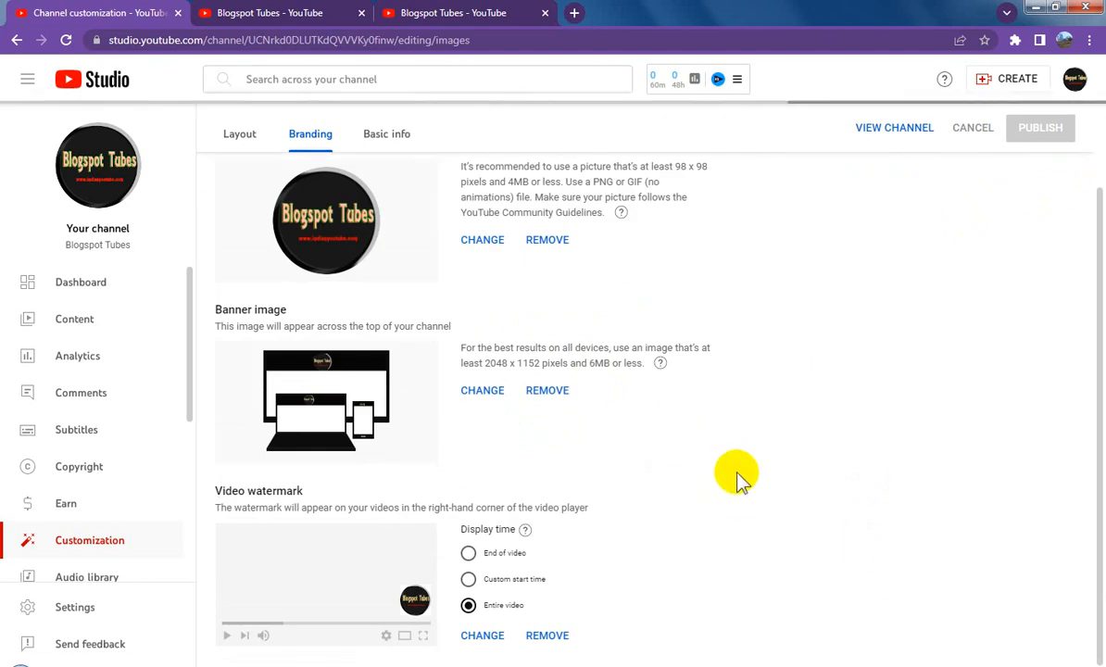
{"action": "scroll", "coordinate": [761, 491], "scroll_direction": "up", "scroll_amount": 3}
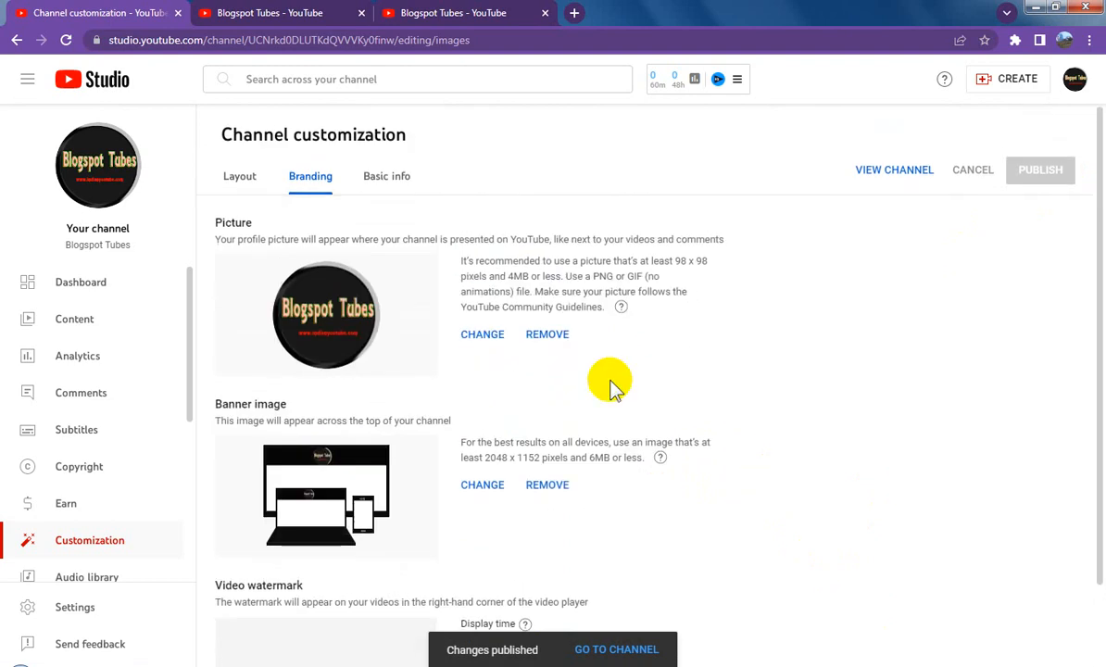
{"action": "left_click", "coordinate": [396, 181]}
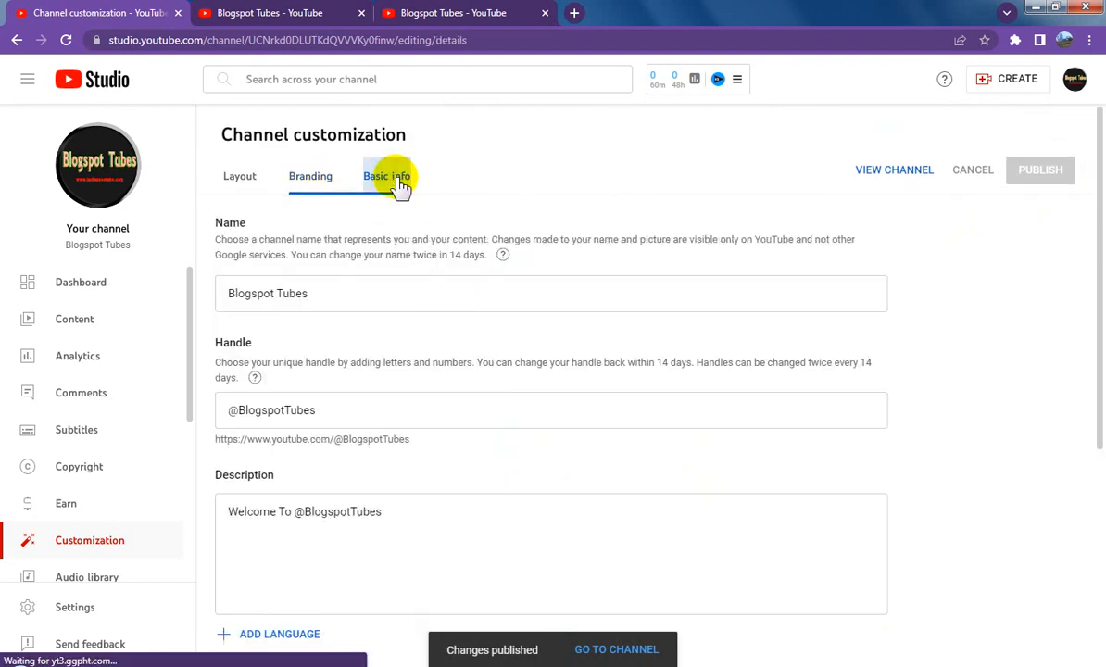
{"action": "left_click", "coordinate": [323, 186]}
{"action": "left_click", "coordinate": [237, 181]}
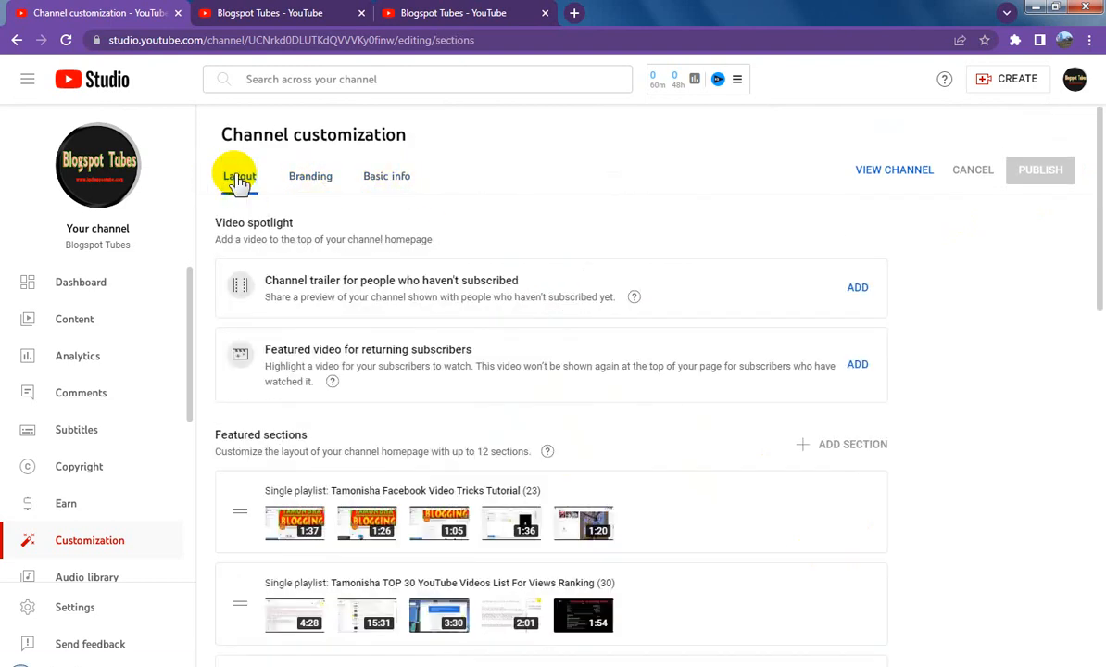
Switch to the public Blogspot Tubes channel page and reload it to check the banner and profile picture
{"action": "left_click", "coordinate": [250, 14]}
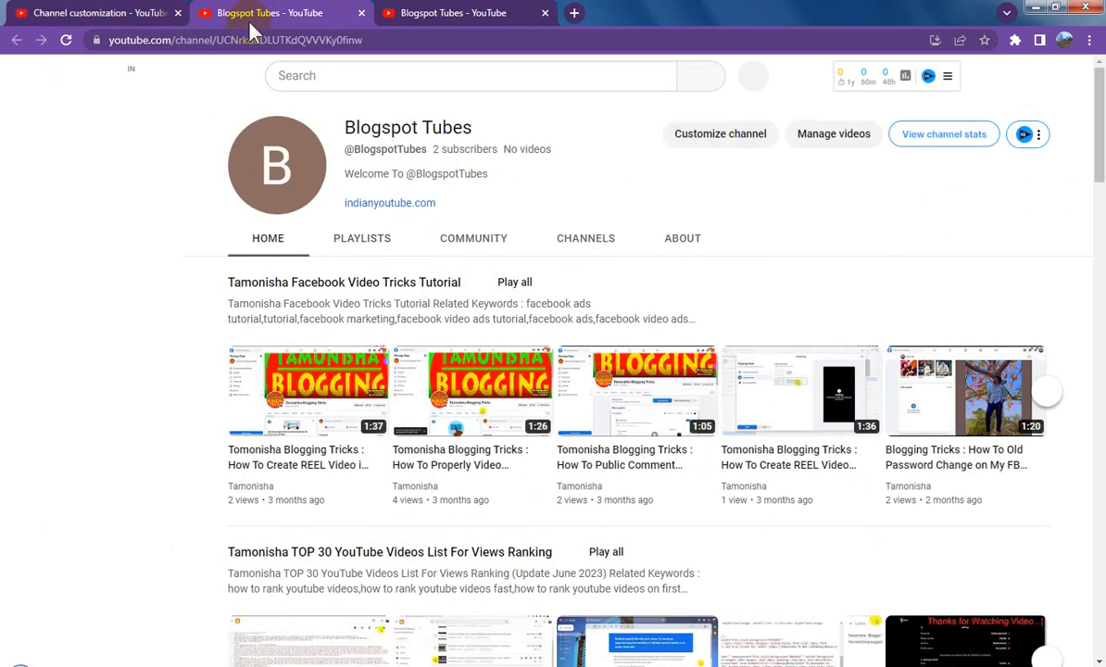
{"action": "left_click", "coordinate": [66, 40]}
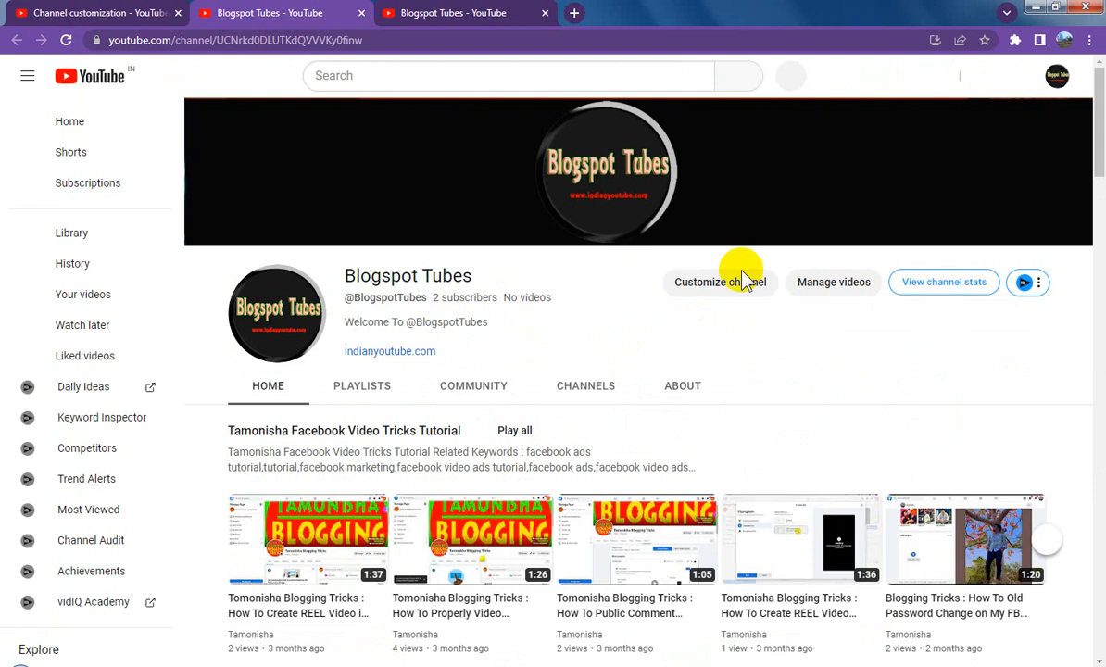
{"action": "scroll", "coordinate": [838, 435], "scroll_direction": "up", "scroll_amount": 2}
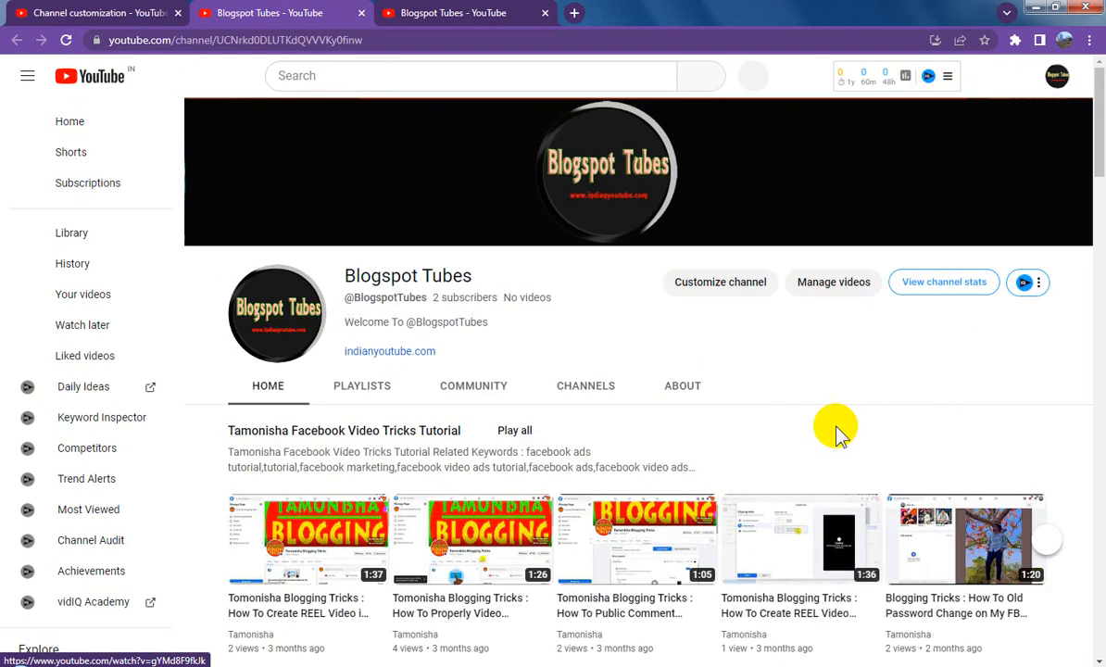